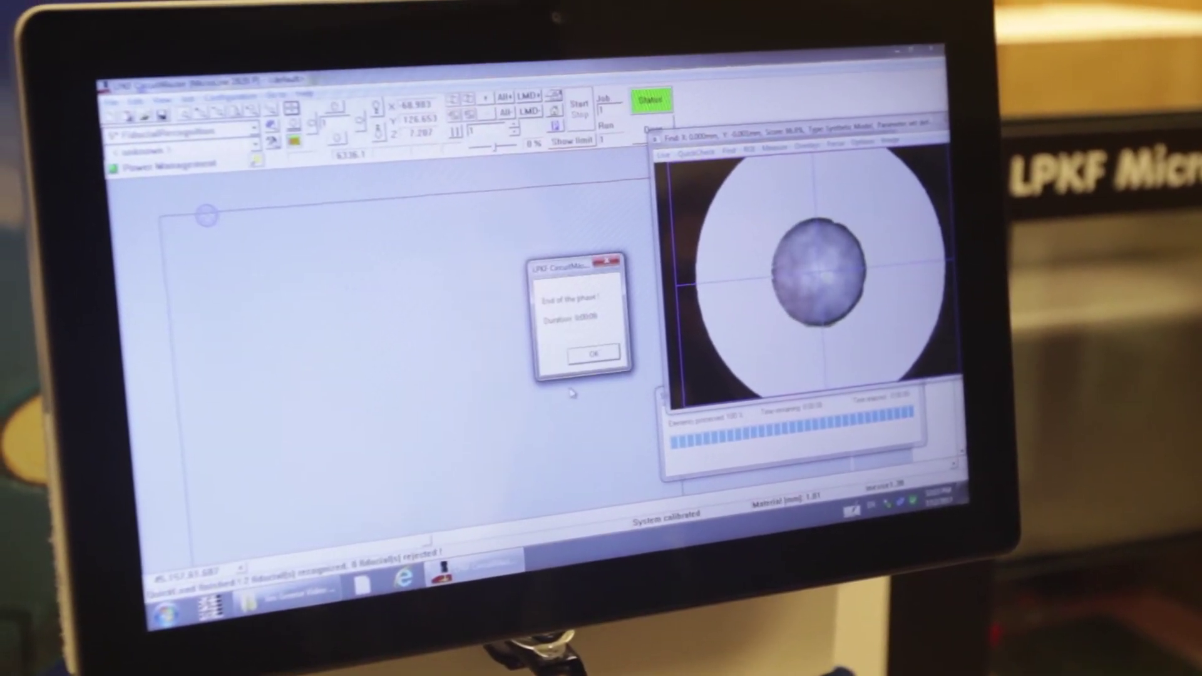
Step: Acknowledge the 'End of the phase' message to show the fiducial positions and stretch transformation
left_click(588, 351)
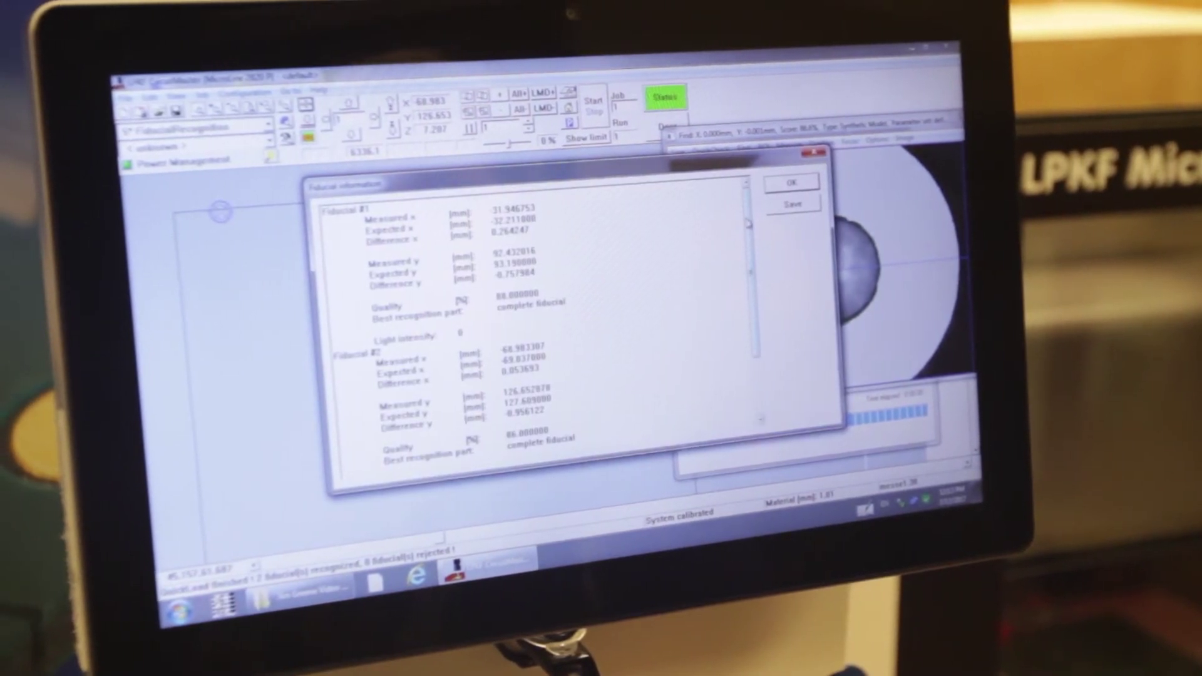
scroll(544, 328, "down", 1)
scroll(756, 243, "down", 2)
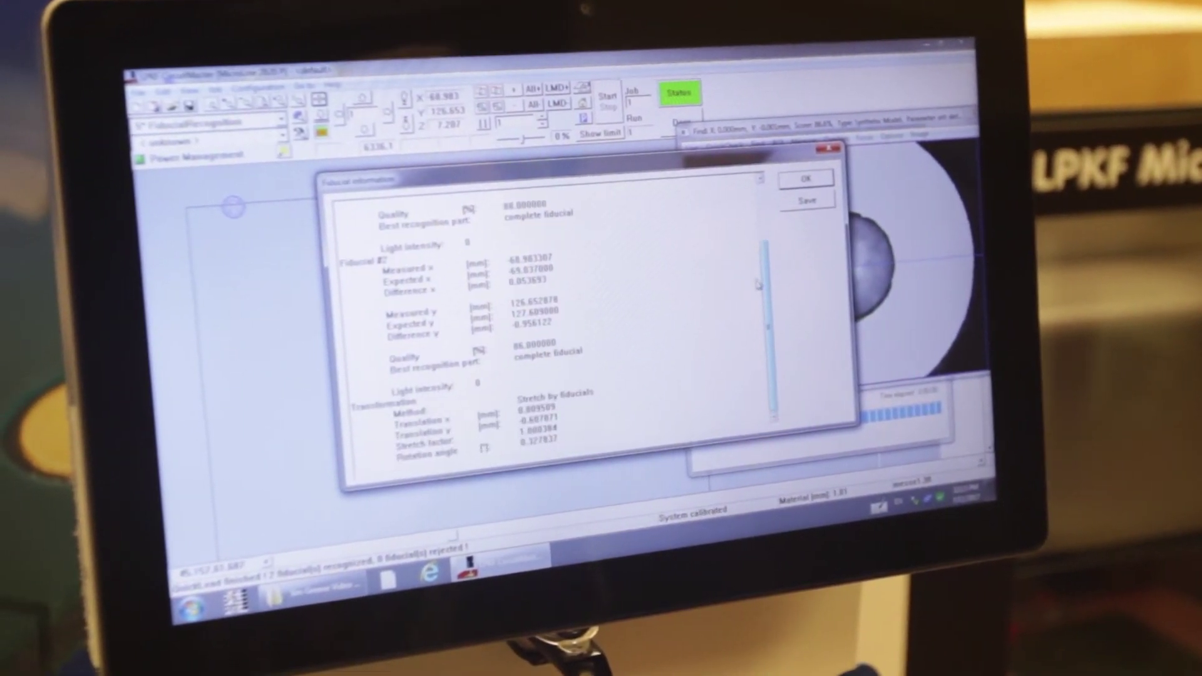